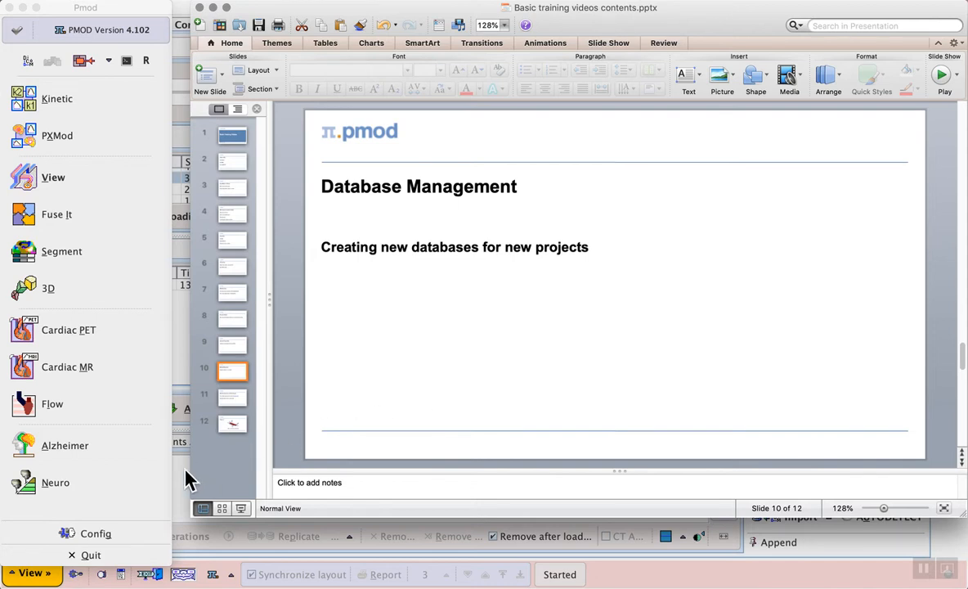
Add a new data source named ExampleDB in the PMOD database configuration
{"action": "left_click", "coordinate": [144, 539]}
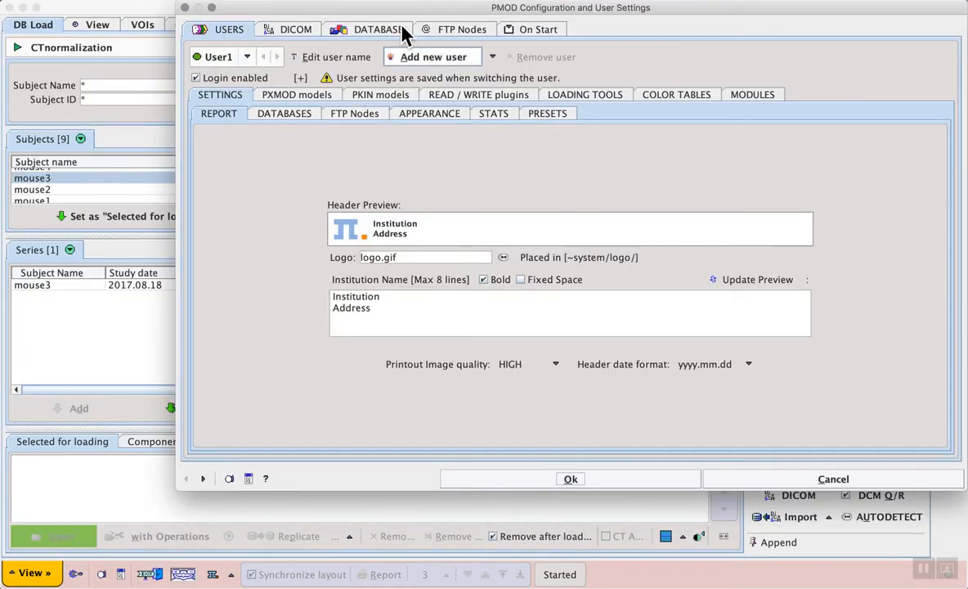
{"action": "left_click_drag", "start_coordinate": [420, 7], "coordinate": [347, 37]}
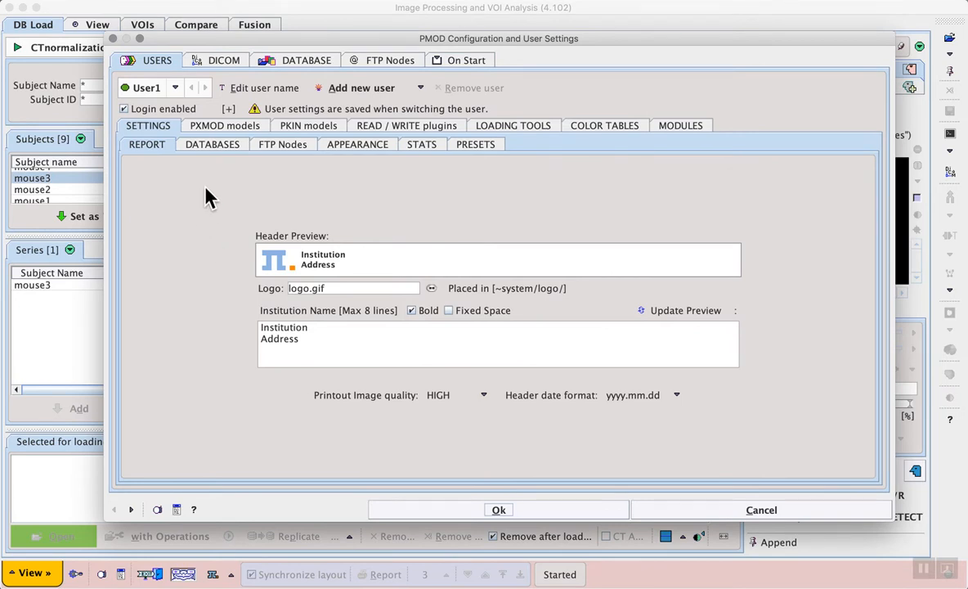
{"action": "left_click", "coordinate": [298, 63]}
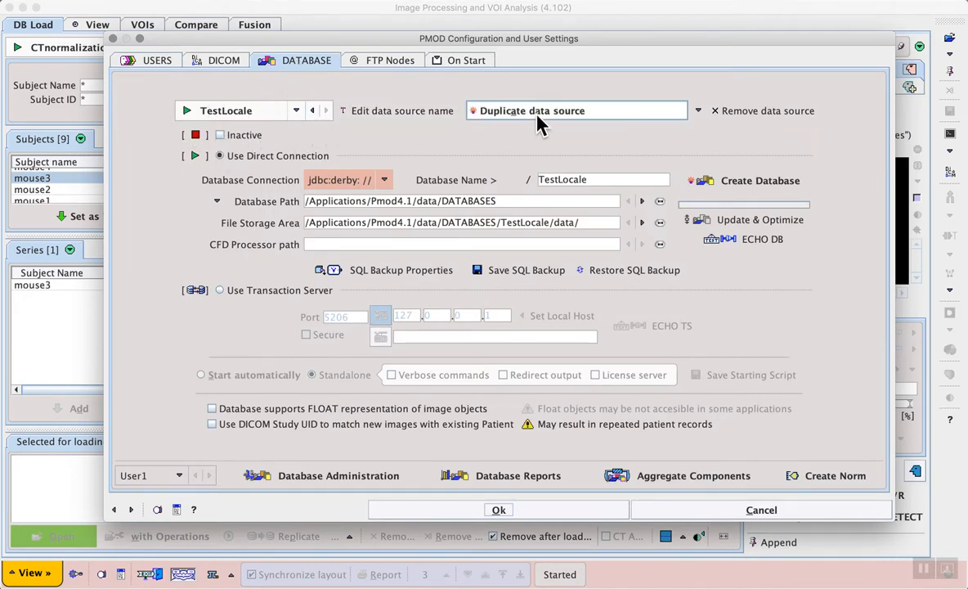
{"action": "left_click", "coordinate": [698, 112]}
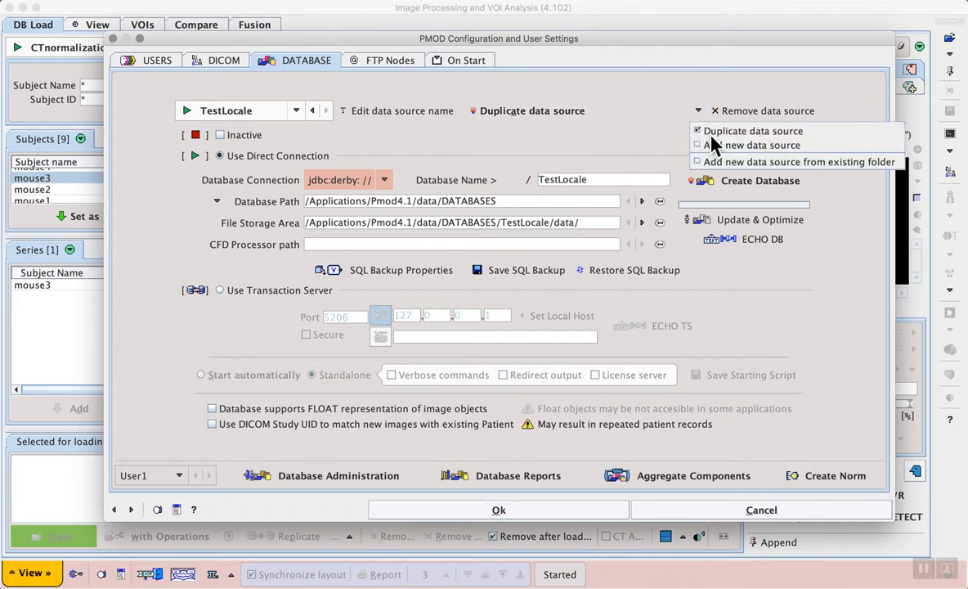
{"action": "left_click", "coordinate": [823, 147]}
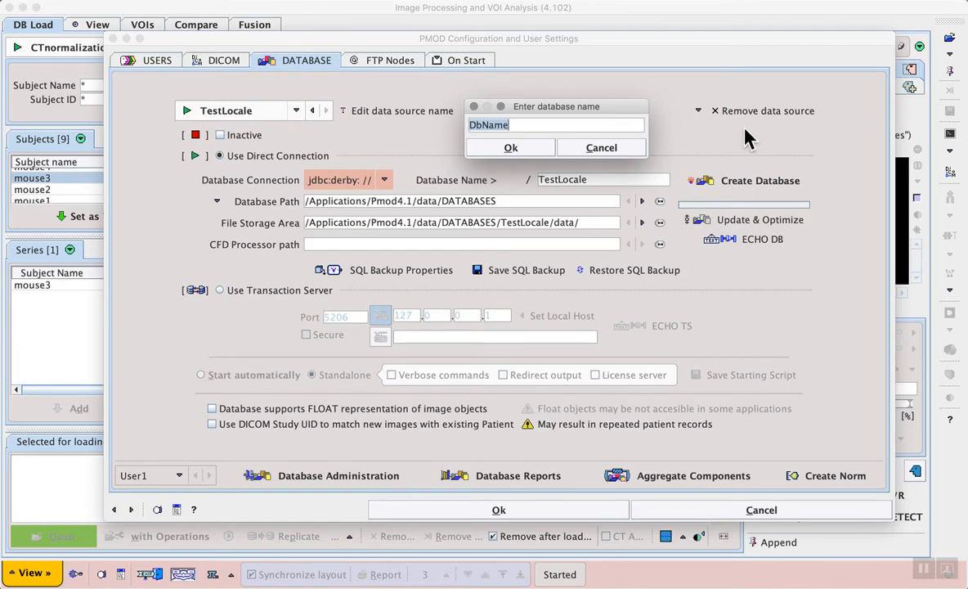
{"action": "type", "text": "ExampleDB"}
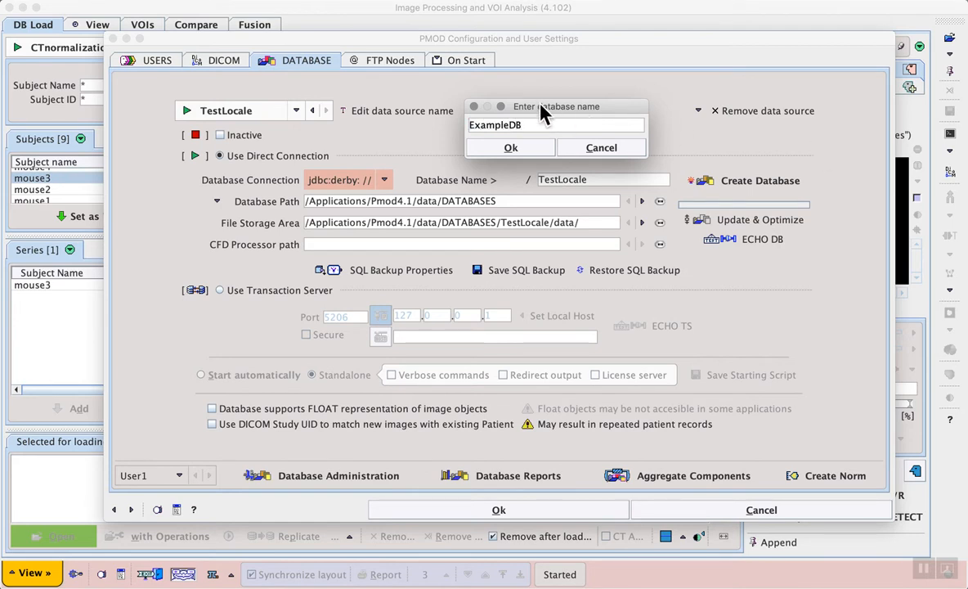
{"action": "left_click", "coordinate": [523, 152]}
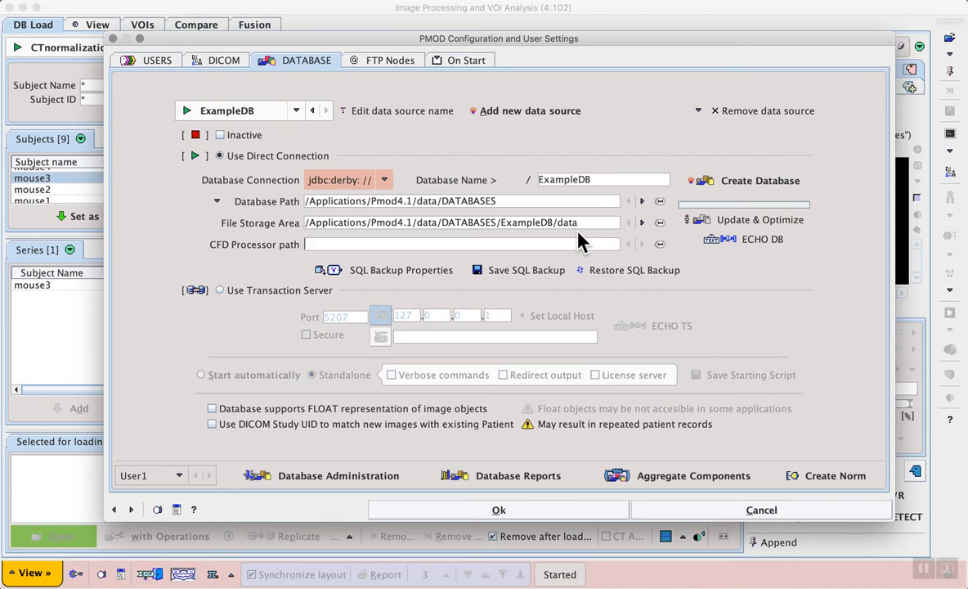
Create the new empty database for the ExampleDB data source
{"action": "left_click", "coordinate": [799, 190]}
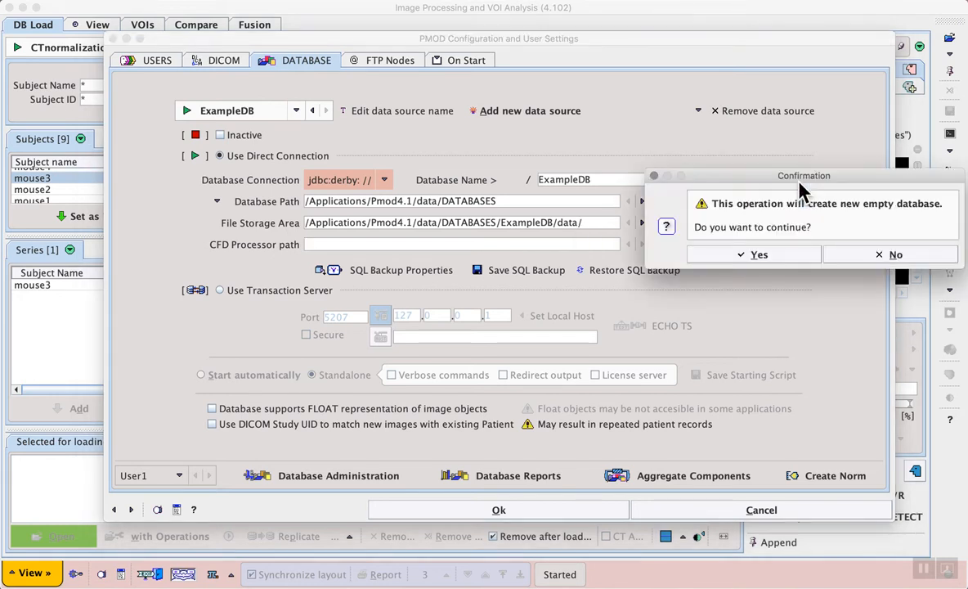
{"action": "left_click_drag", "start_coordinate": [875, 177], "coordinate": [782, 171]}
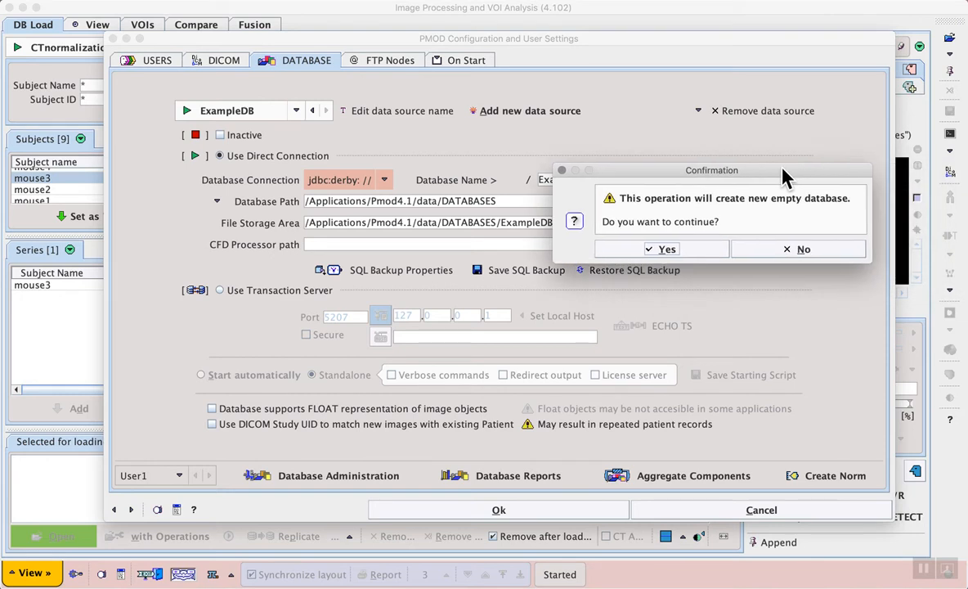
{"action": "left_click", "coordinate": [697, 250]}
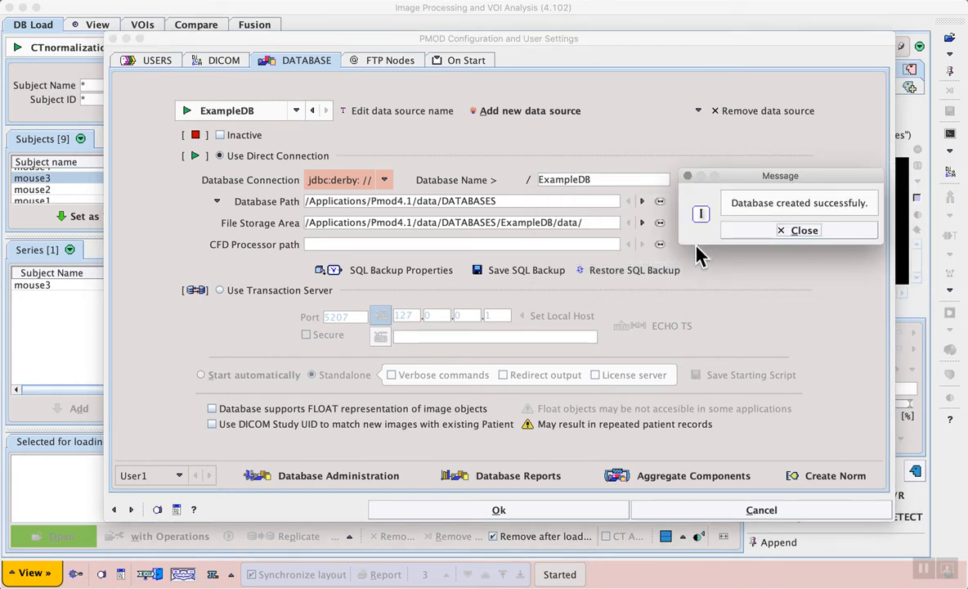
{"action": "left_click", "coordinate": [847, 231]}
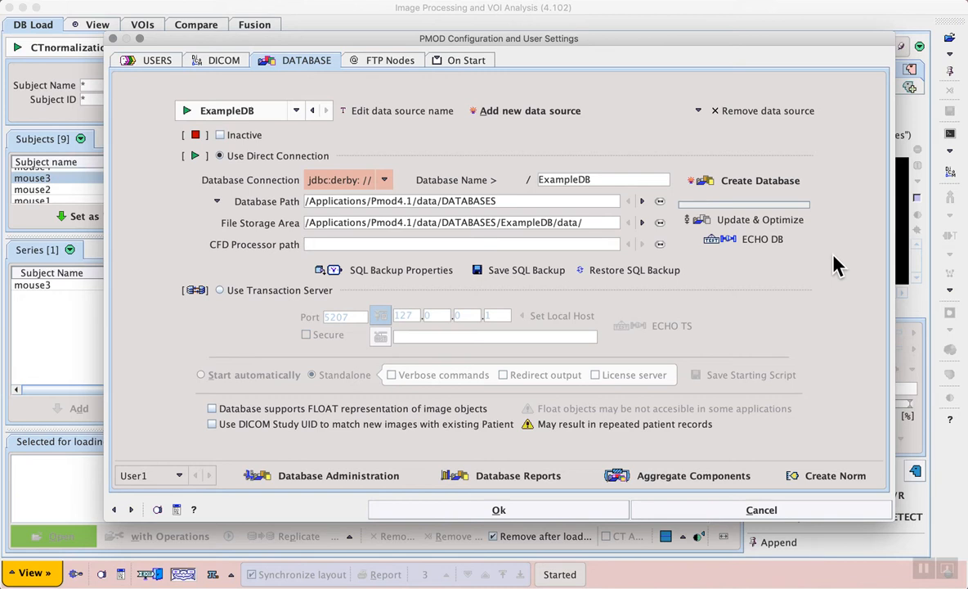
Save the new configuration with the Quit Pmod to restart option enabled and restart PMOD
{"action": "left_click", "coordinate": [552, 512]}
{"action": "left_click_drag", "start_coordinate": [549, 476], "coordinate": [550, 434]}
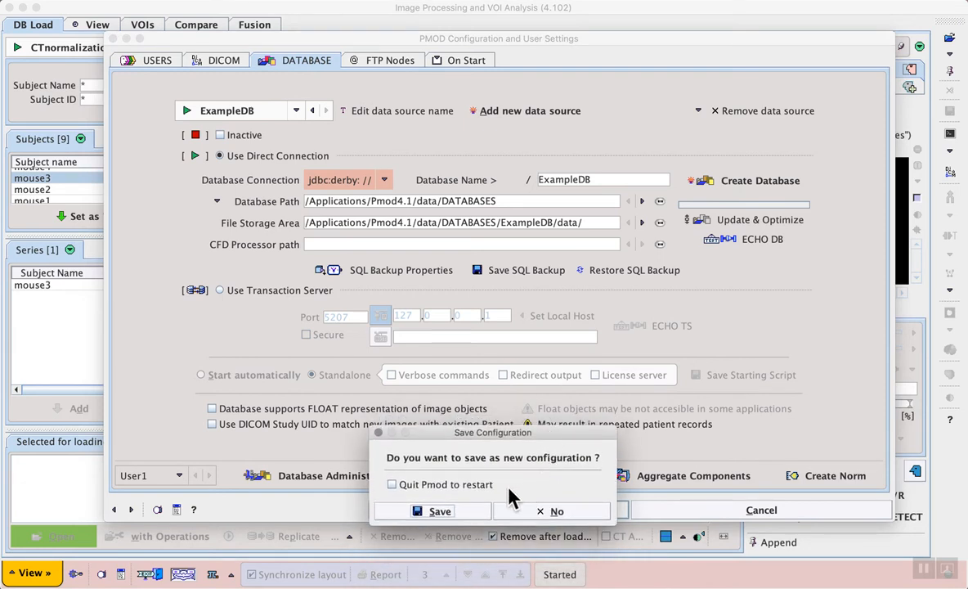
{"action": "left_click", "coordinate": [391, 484]}
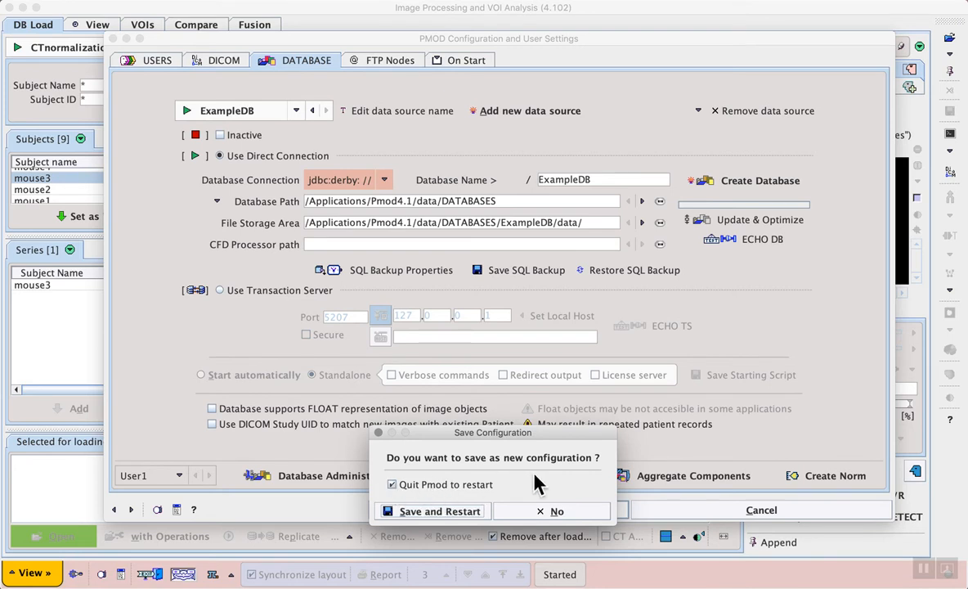
{"action": "left_click", "coordinate": [462, 510]}
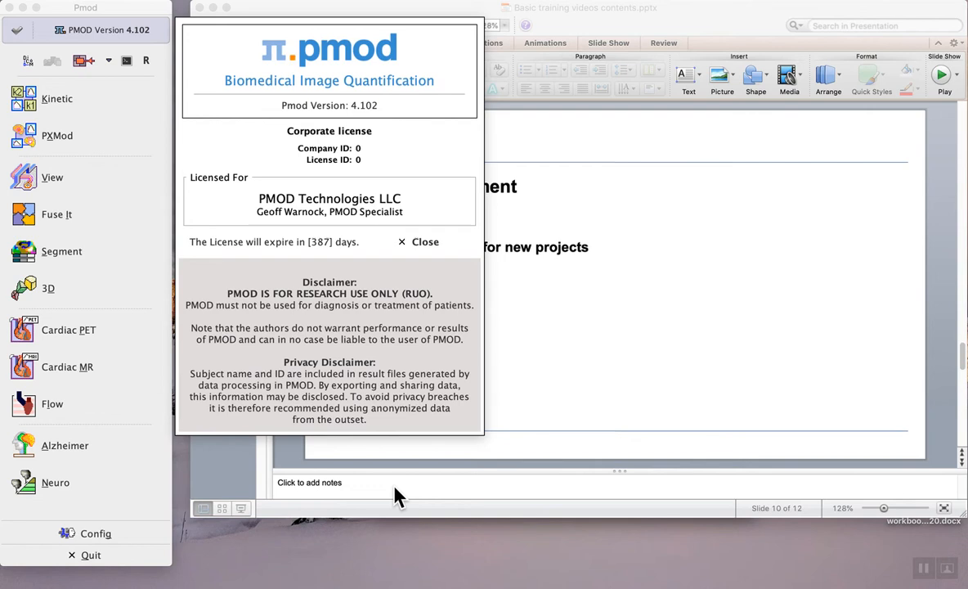
Open the View tool and select ExampleDB as the database to load from
{"action": "left_click", "coordinate": [112, 177]}
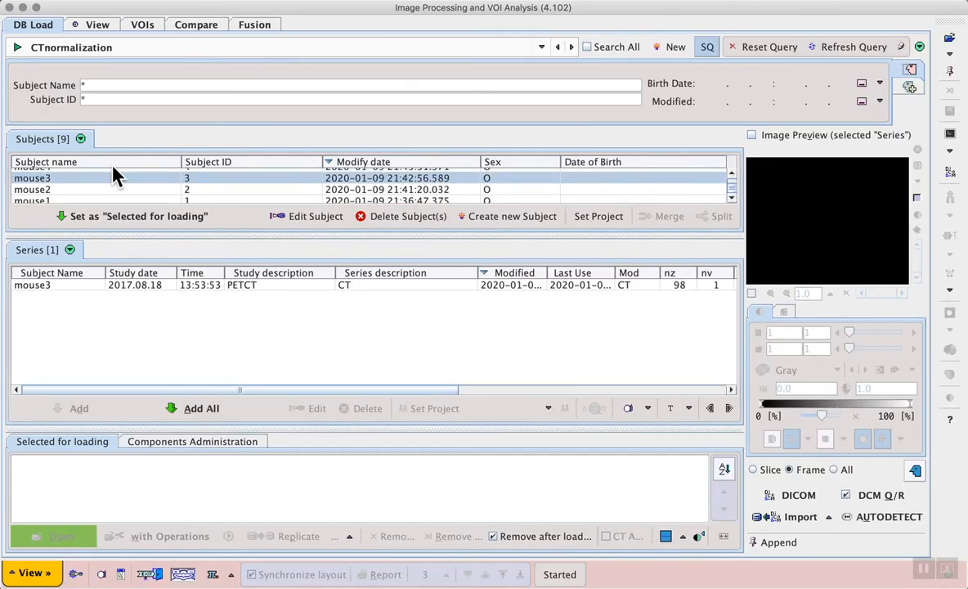
{"action": "left_click", "coordinate": [128, 48]}
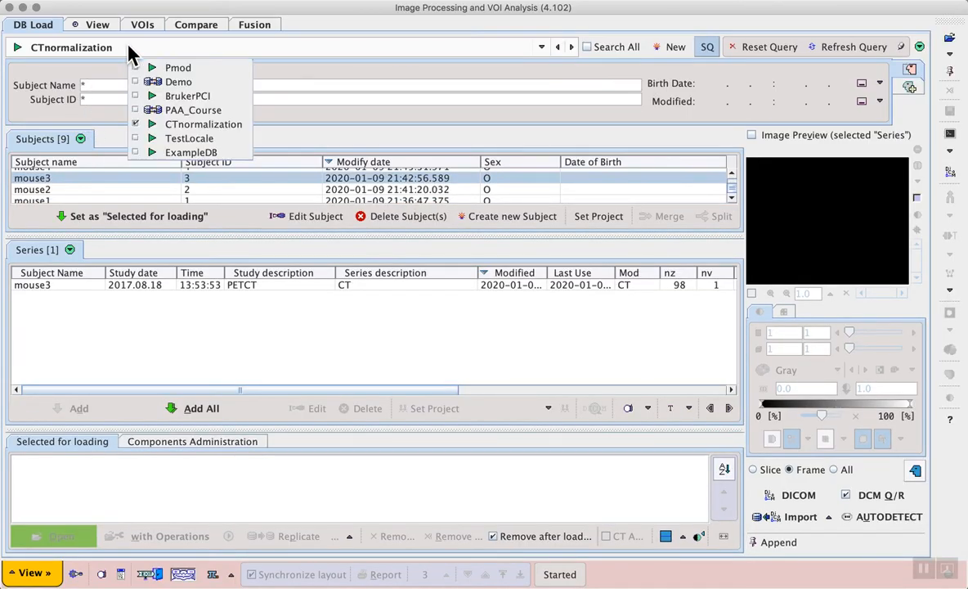
{"action": "left_click", "coordinate": [237, 151]}
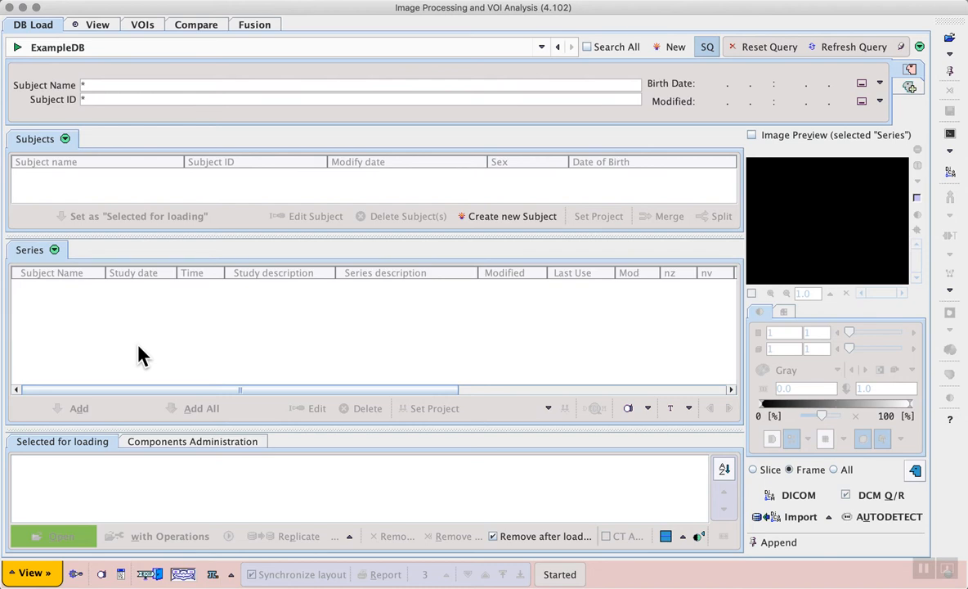
{"action": "left_click", "coordinate": [924, 569]}
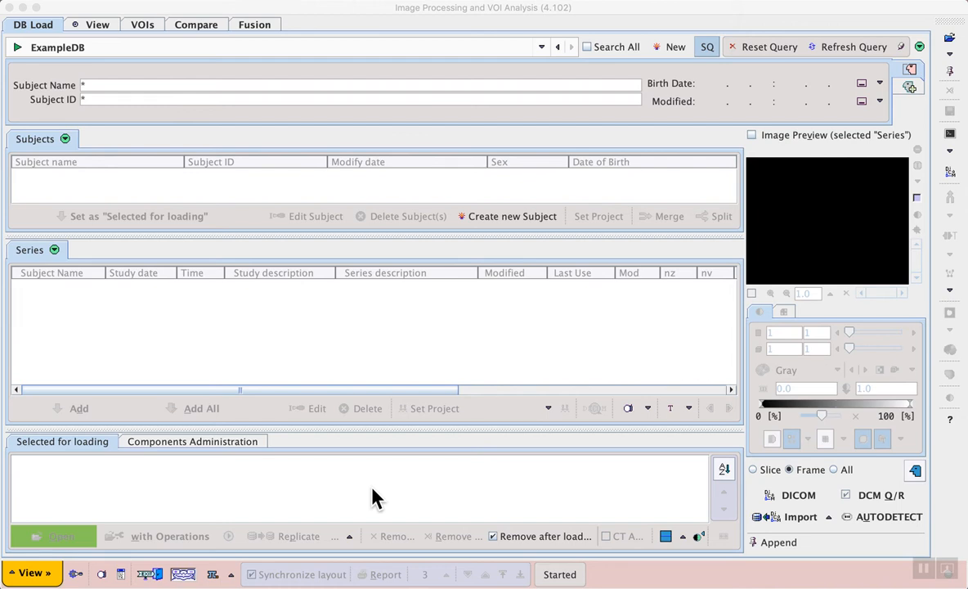
Switch to the BrukerPCI database, sort its subjects by name and enlarge the subject list
{"action": "left_click", "coordinate": [184, 42]}
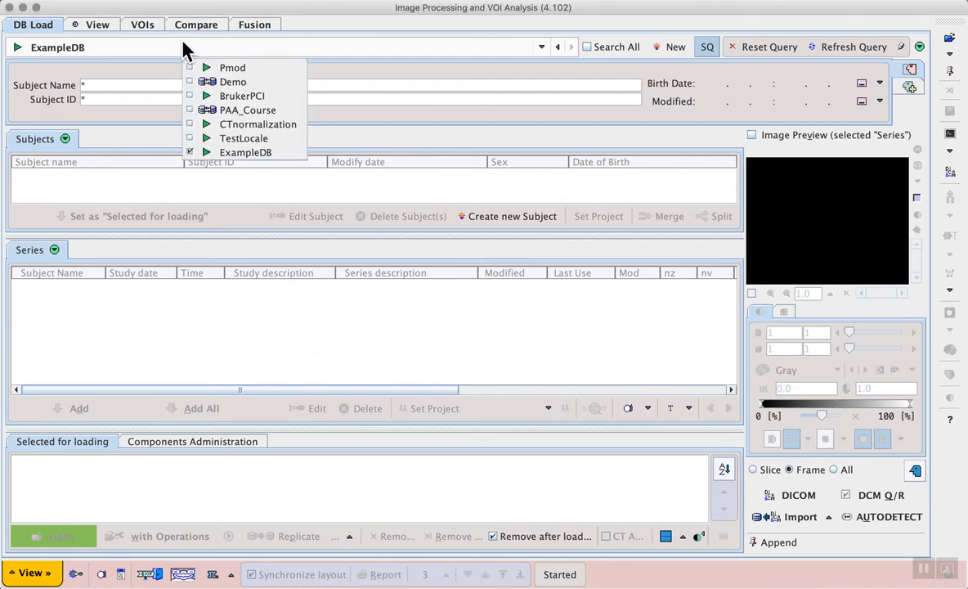
{"action": "left_click", "coordinate": [280, 95]}
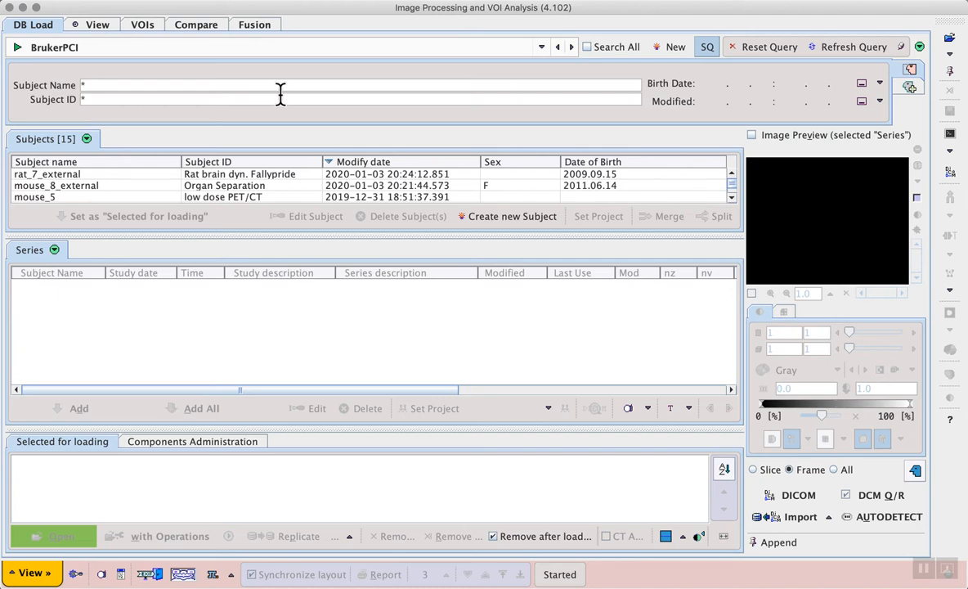
{"action": "left_click", "coordinate": [145, 163]}
{"action": "left_click_drag", "start_coordinate": [137, 236], "coordinate": [135, 300]}
{"action": "scroll", "coordinate": [112, 243], "scroll_direction": "down", "scroll_amount": 2}
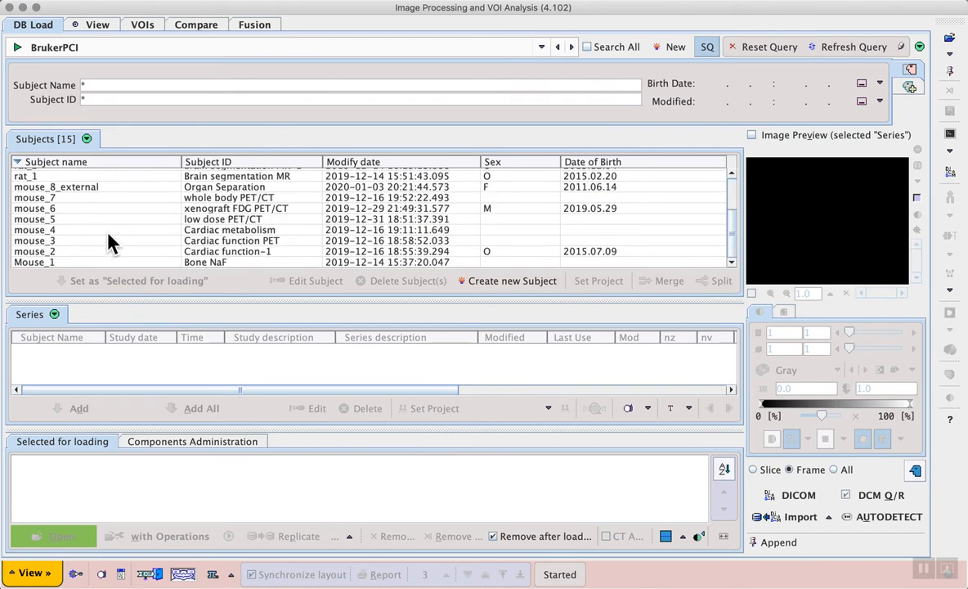
Add the PET WB series of subject Mouse_1 to the series selected for loading
{"action": "left_click", "coordinate": [78, 263]}
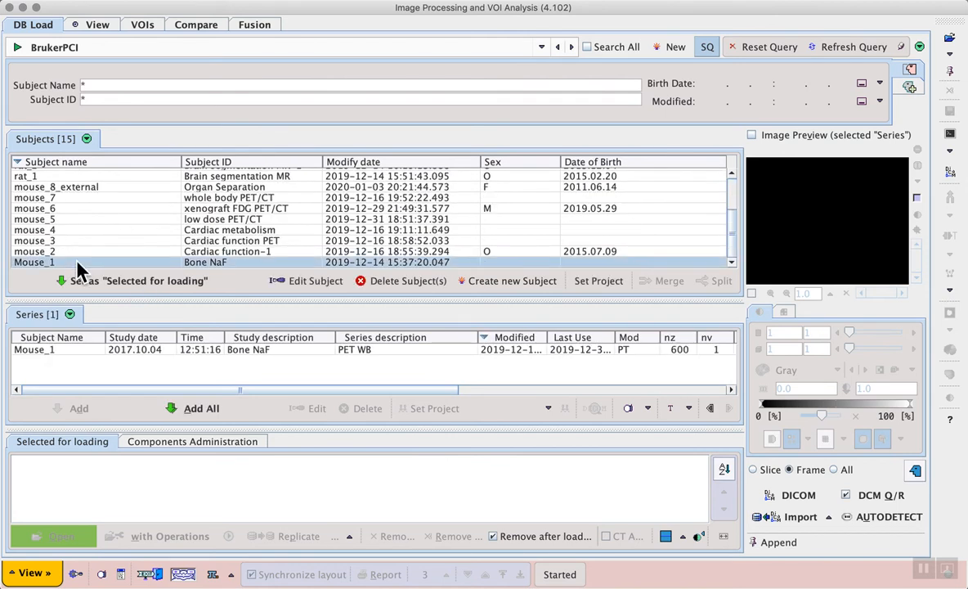
{"action": "left_click", "coordinate": [278, 350]}
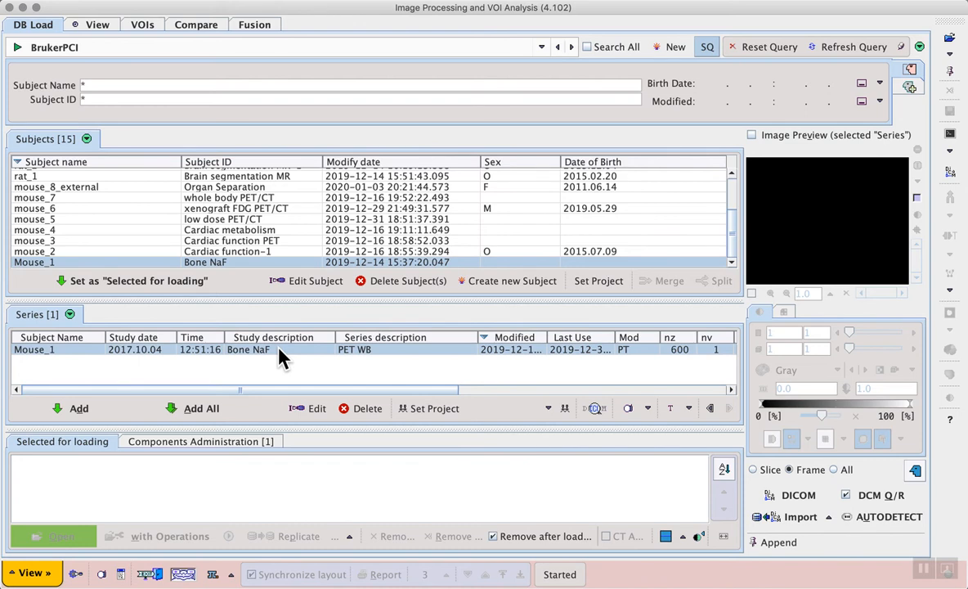
{"action": "left_click", "coordinate": [92, 415]}
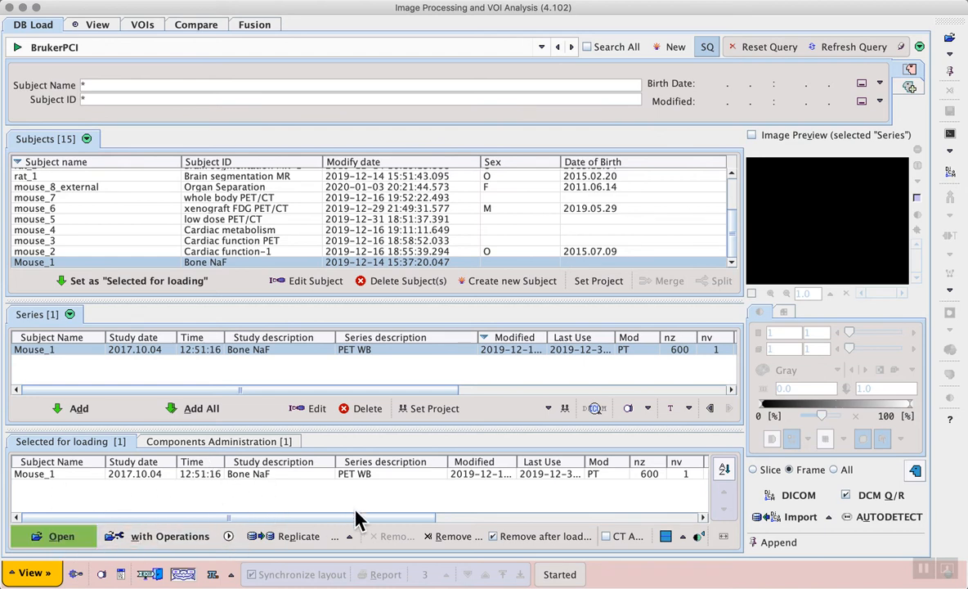
Replicate the selected Mouse_1 series to the ExampleDB database with the replicated-files check left enabled
{"action": "left_click", "coordinate": [349, 536]}
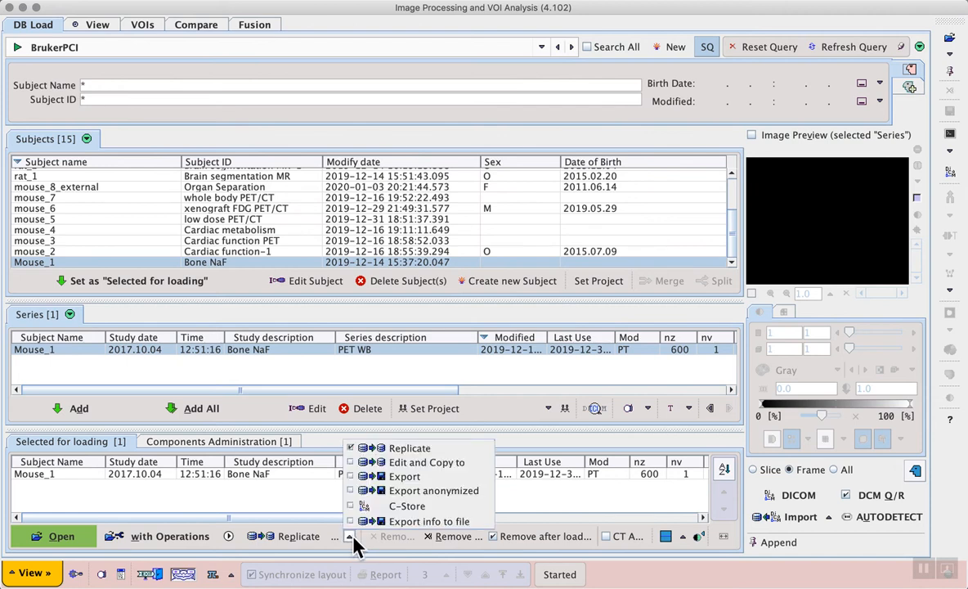
{"action": "left_click", "coordinate": [457, 449]}
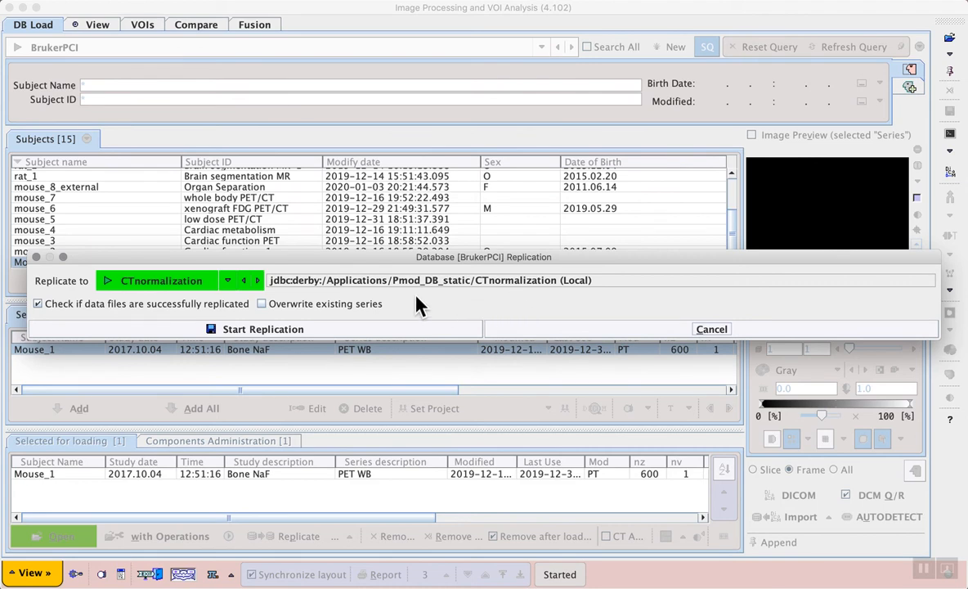
{"action": "left_click", "coordinate": [229, 282]}
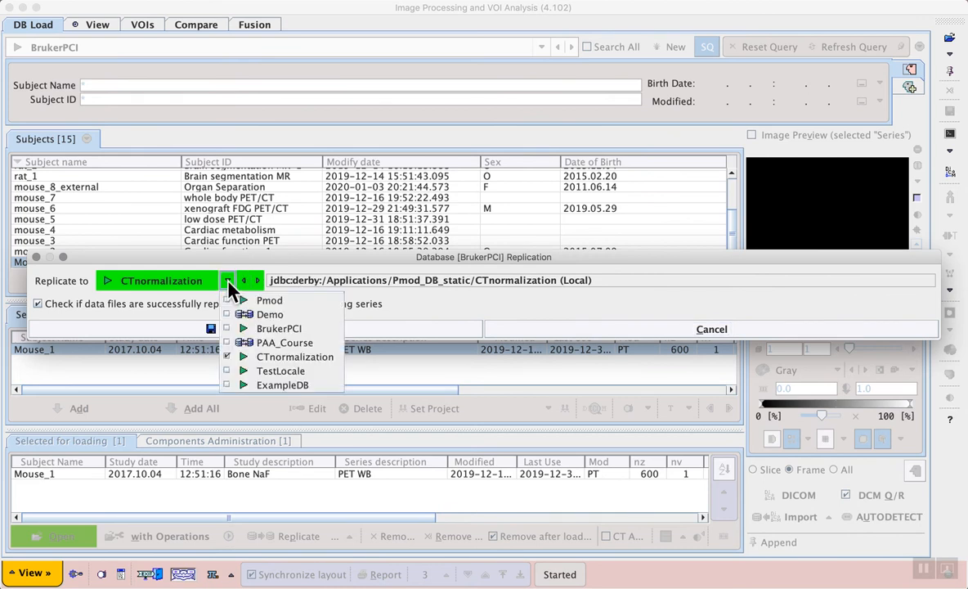
{"action": "left_click", "coordinate": [323, 389]}
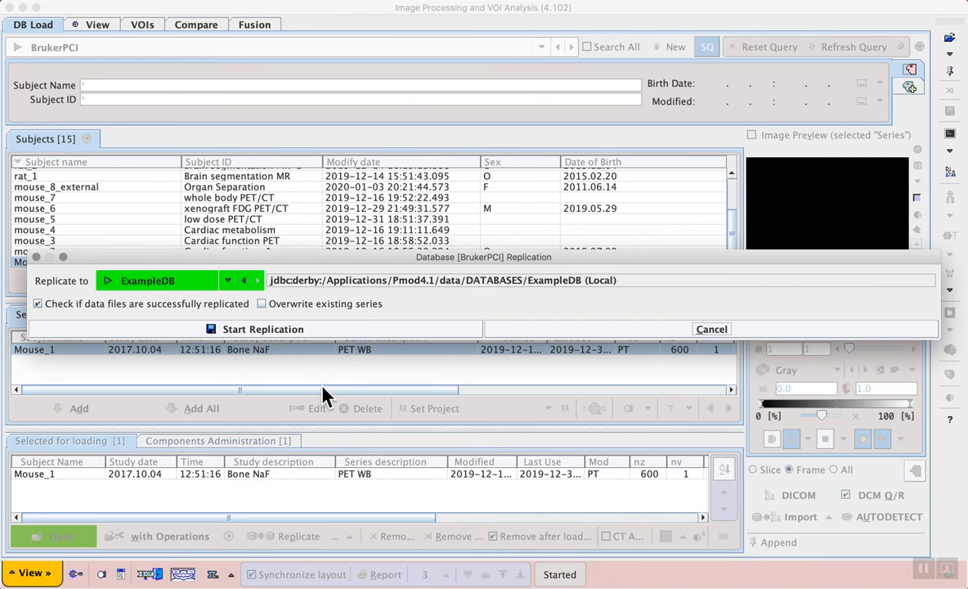
{"action": "left_click", "coordinate": [358, 328]}
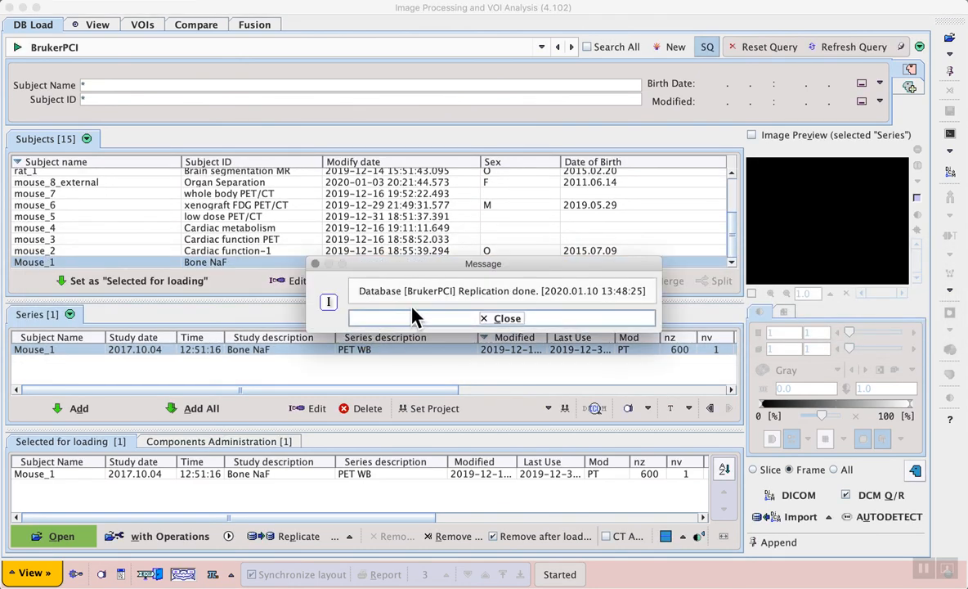
{"action": "left_click", "coordinate": [536, 317]}
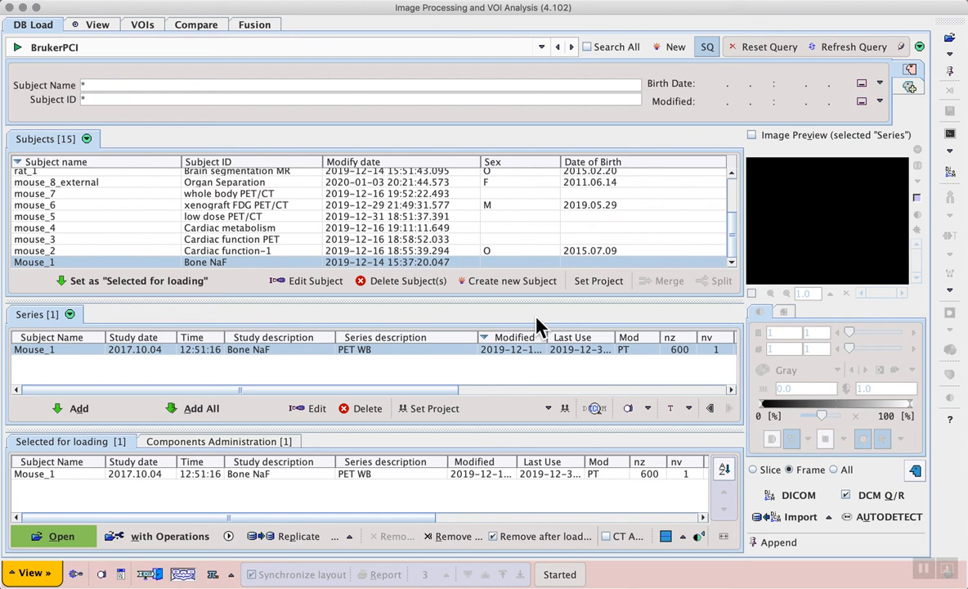
Switch to the ExampleDB database to check the replicated Mouse_1 subject
{"action": "left_click", "coordinate": [214, 47]}
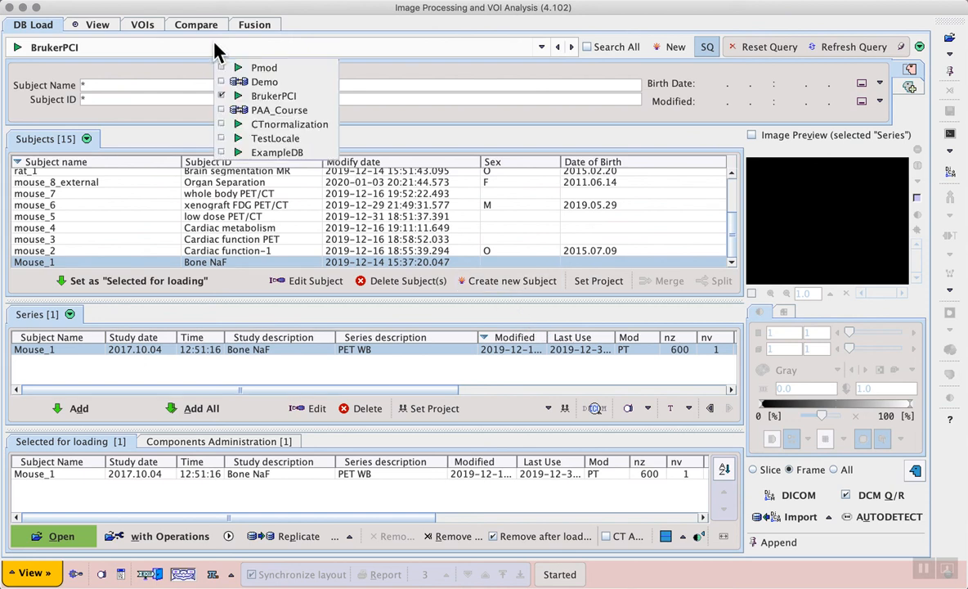
{"action": "left_click", "coordinate": [300, 156]}
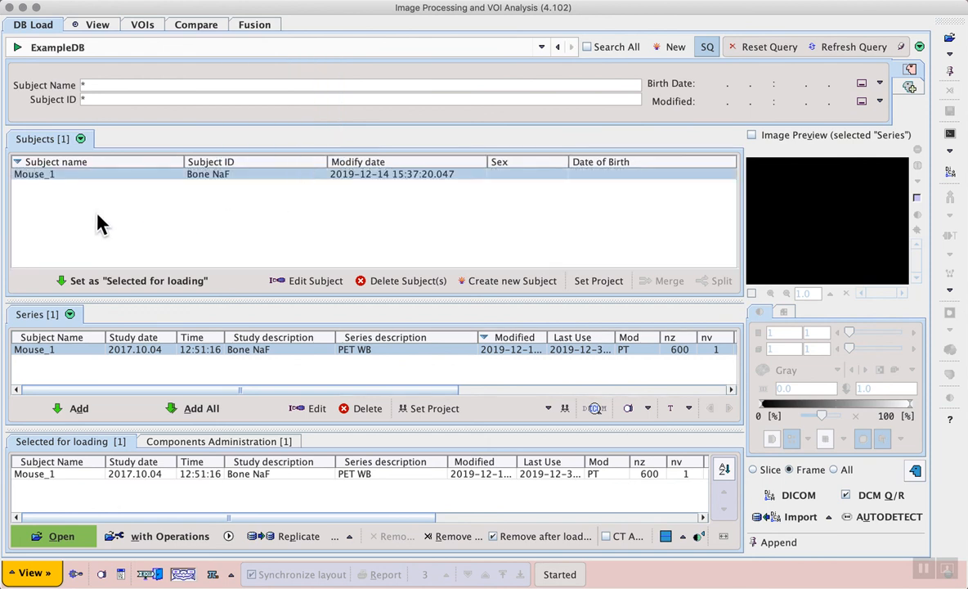